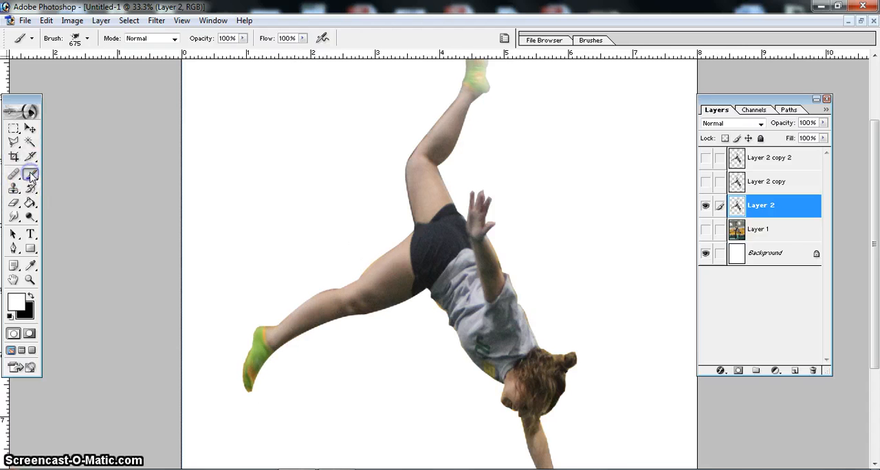
# - Browse the brush files in the Brushes folder through Load Brushes, cancel without loading, and look over the splatter brushes already in the picker
pyautogui.click(88, 39)
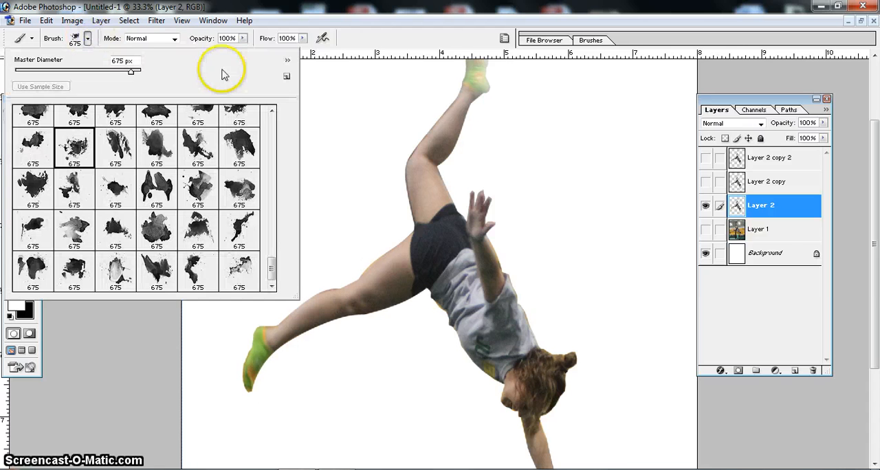
pyautogui.click(287, 61)
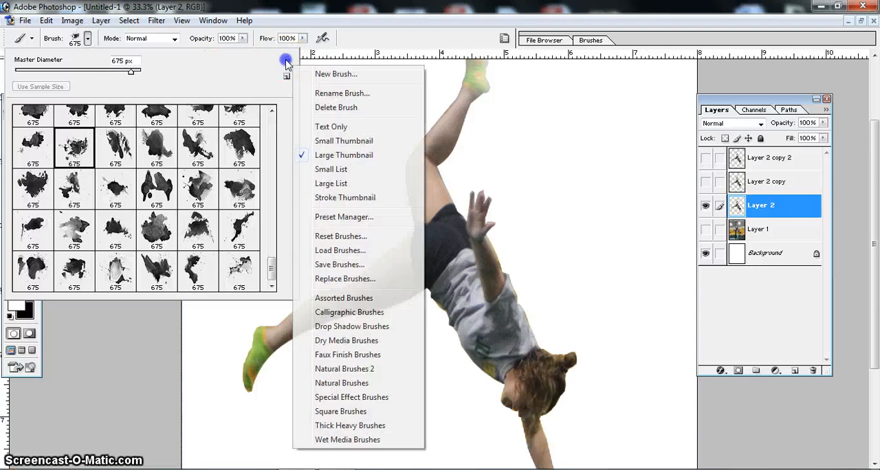
pyautogui.click(335, 251)
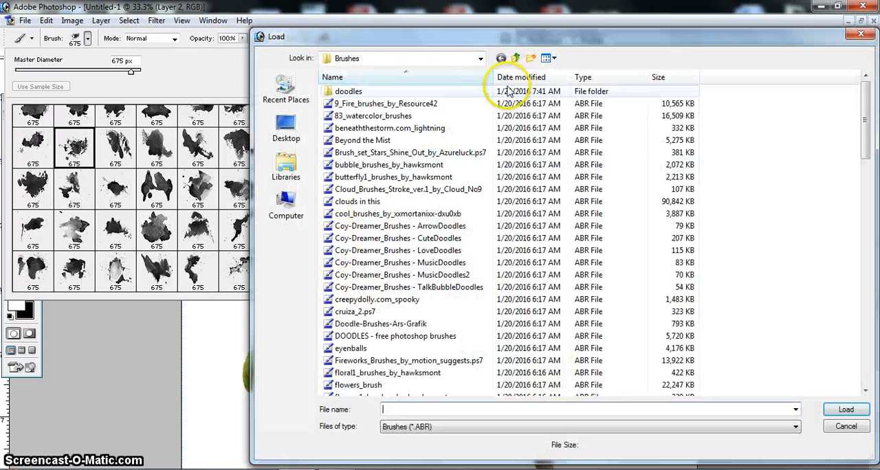
pyautogui.click(517, 59)
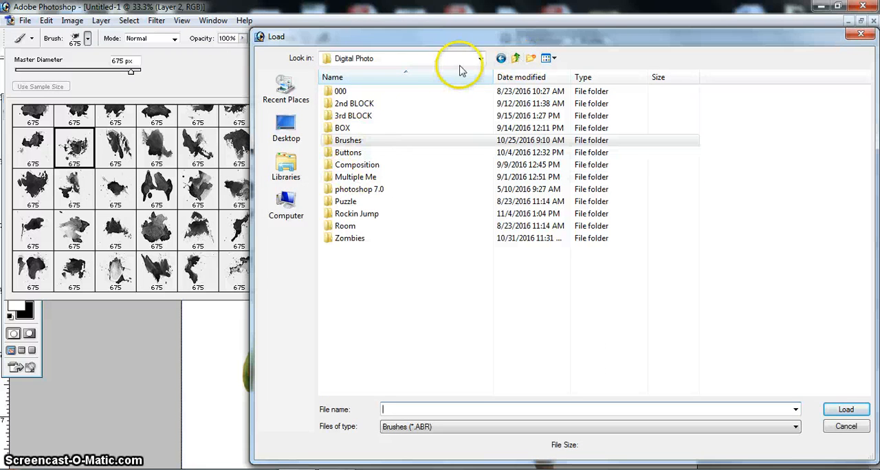
pyautogui.click(350, 141)
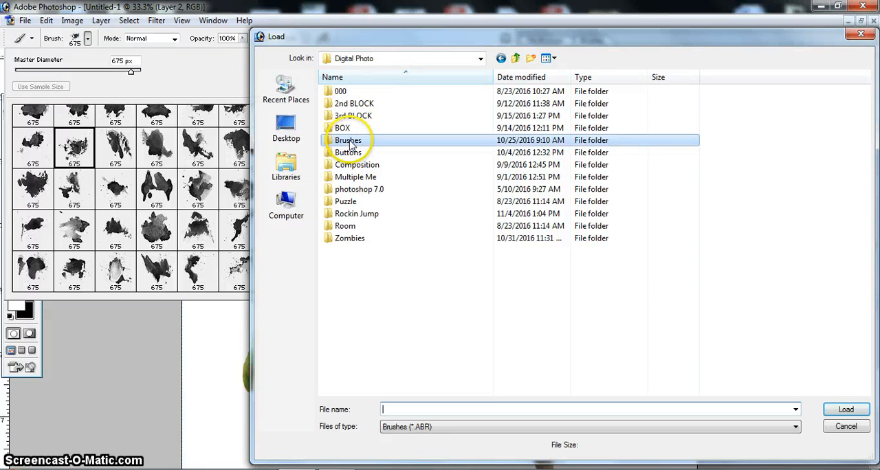
pyautogui.doubleClick(350, 142)
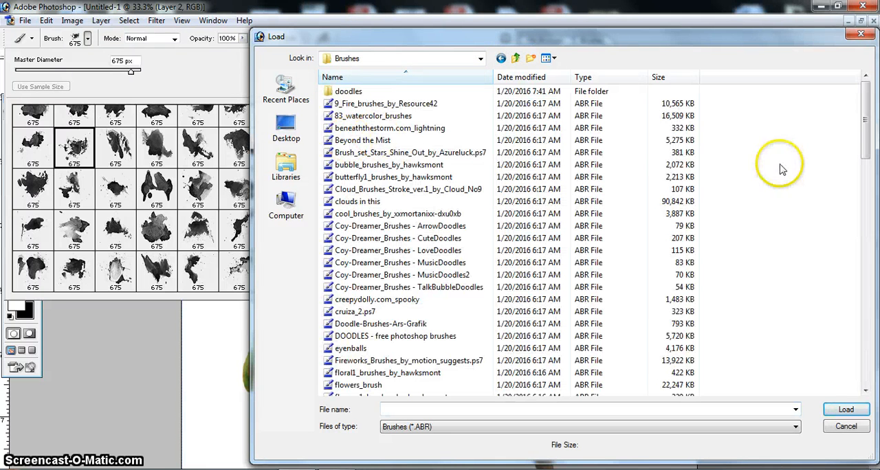
pyautogui.moveTo(868, 93); pyautogui.dragTo(868, 313)
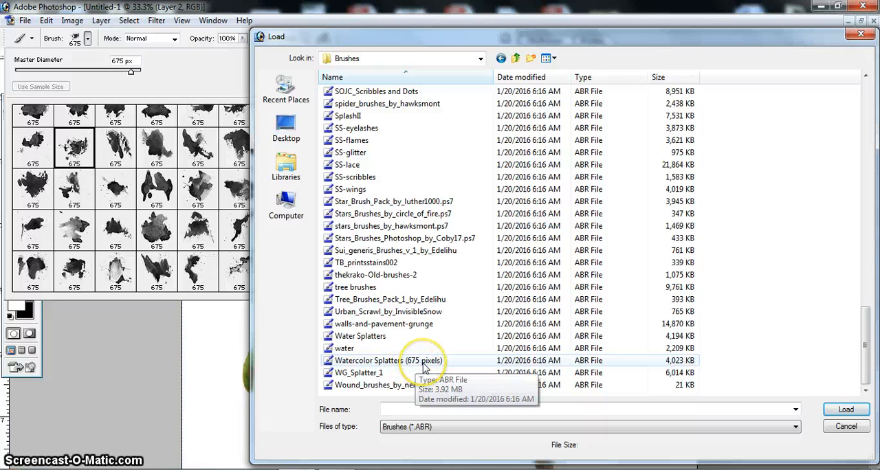
pyautogui.click(846, 428)
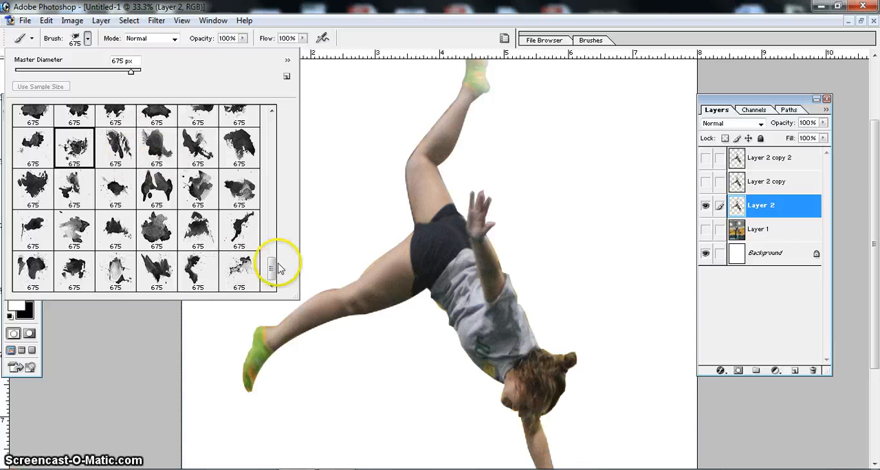
pyautogui.moveTo(272, 271)
pyautogui.mouseDown()
pyautogui.moveTo(275, 250)
pyautogui.moveTo(274, 279)
pyautogui.mouseUp()
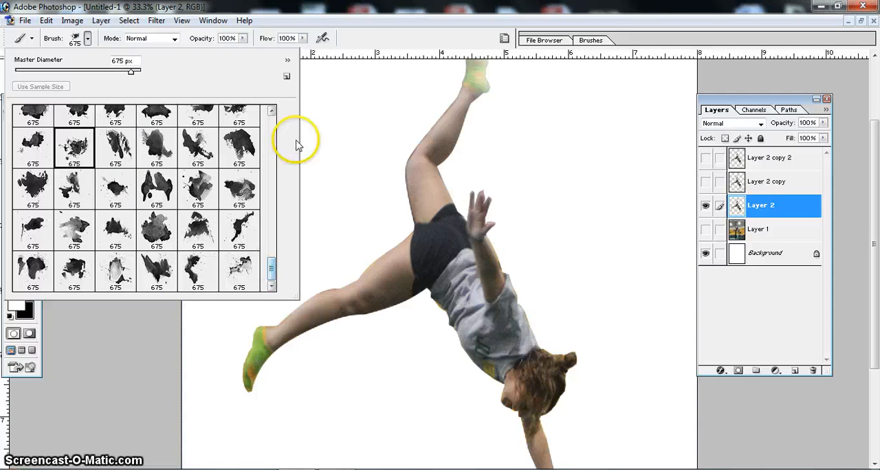
pyautogui.click(364, 43)
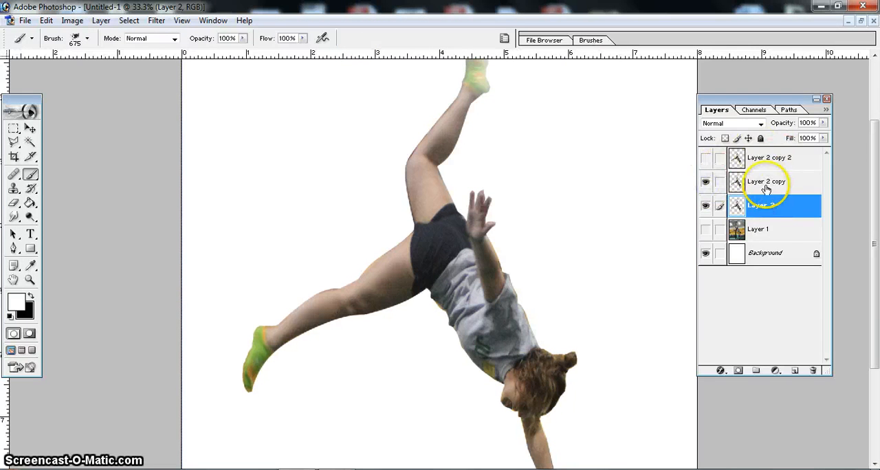
# - Hide Layer 2, then show and select Layer 2 copy 2
pyautogui.click(706, 205)
pyautogui.click(707, 158)
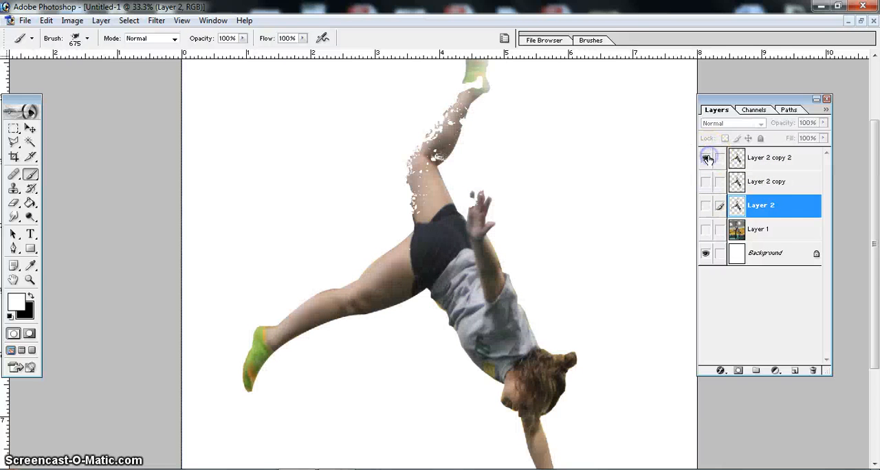
pyautogui.click(787, 160)
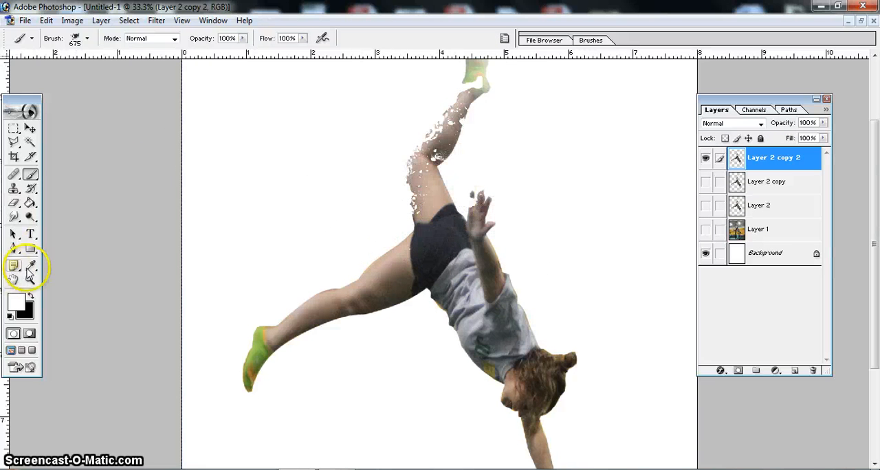
# - Paint white splatter with the 675 px brush over the raised lower leg's right edge and the sock's left edge
pyautogui.click(30, 279)
pyautogui.click(466, 171)
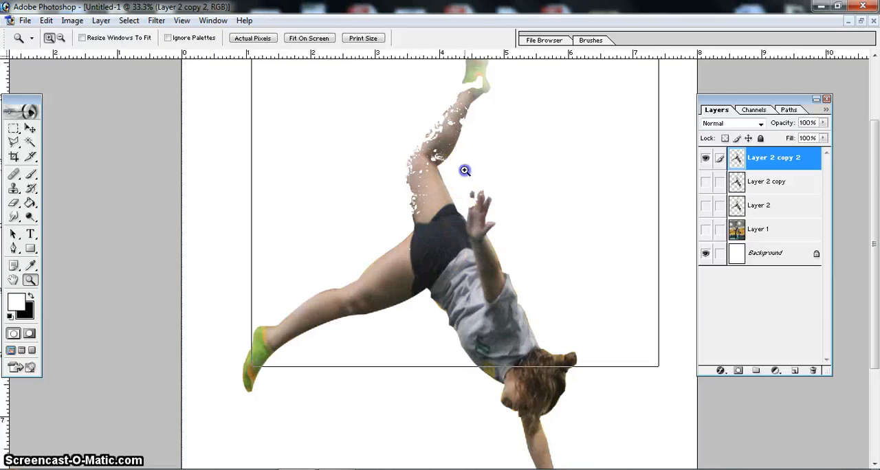
pyautogui.click(466, 172)
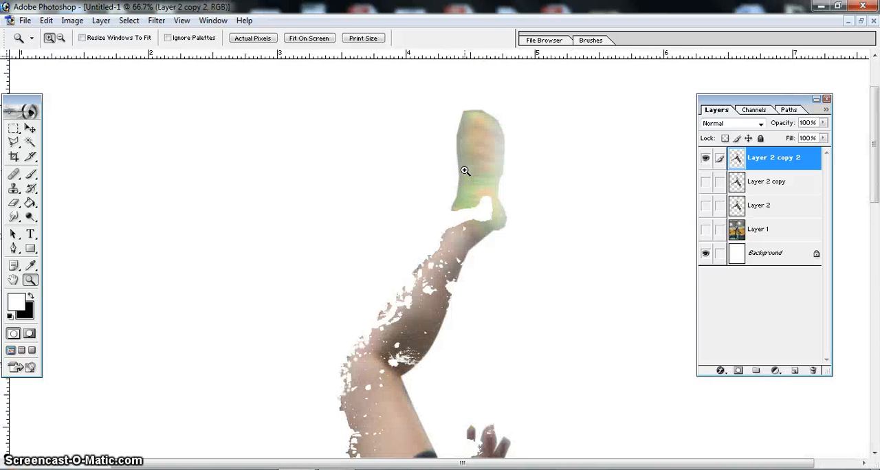
pyautogui.click(31, 176)
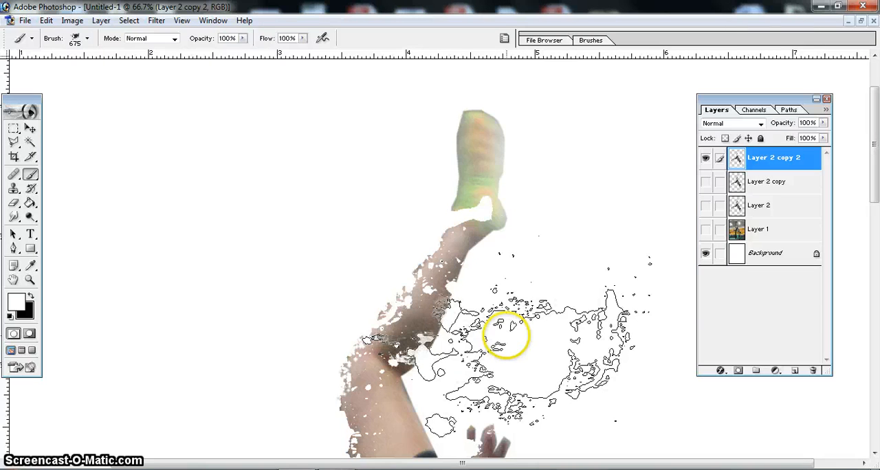
pyautogui.click(506, 336)
pyautogui.moveTo(509, 336)
pyautogui.mouseDown()
pyautogui.moveTo(727, 387)
pyautogui.moveTo(605, 363)
pyautogui.moveTo(580, 330)
pyautogui.mouseUp()
pyautogui.click(579, 328)
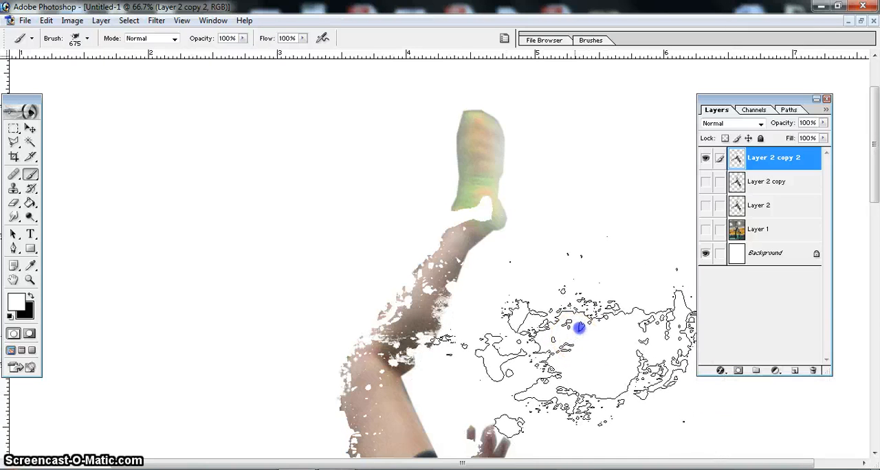
pyautogui.click(579, 328)
pyautogui.click(574, 339)
pyautogui.click(569, 339)
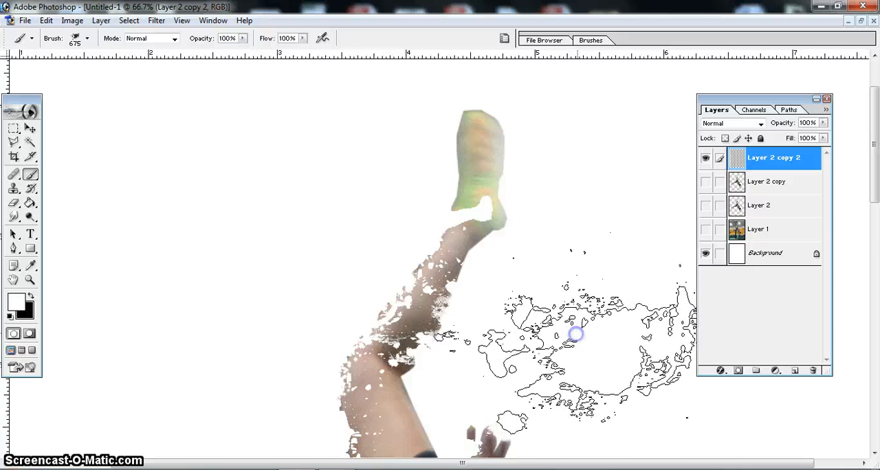
pyautogui.moveTo(570, 337)
pyautogui.mouseDown()
pyautogui.moveTo(612, 226)
pyautogui.moveTo(601, 275)
pyautogui.moveTo(617, 235)
pyautogui.moveTo(596, 274)
pyautogui.moveTo(594, 142)
pyautogui.moveTo(641, 123)
pyautogui.moveTo(614, 265)
pyautogui.moveTo(597, 272)
pyautogui.moveTo(516, 264)
pyautogui.moveTo(537, 266)
pyautogui.moveTo(398, 150)
pyautogui.moveTo(335, 181)
pyautogui.moveTo(345, 181)
pyautogui.moveTo(110, 241)
pyautogui.mouseUp()
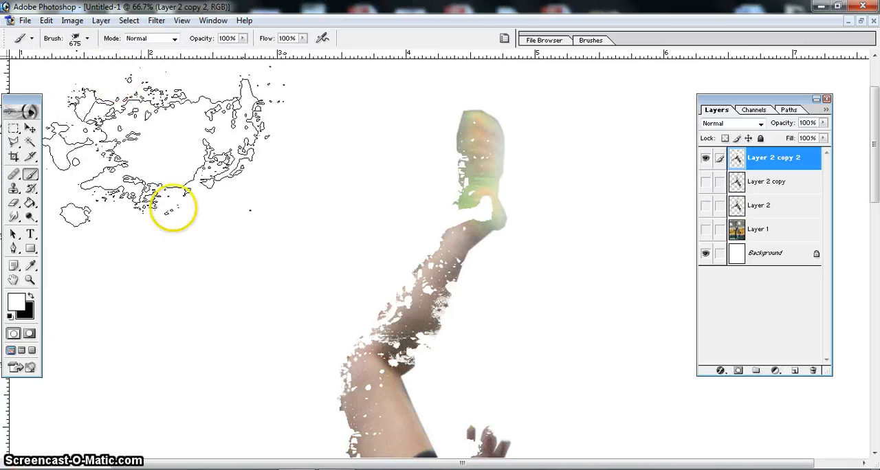
# - Reduce the splatter brush to 250 px and paint white splatter over the upper left edge of the raised sock
pyautogui.press('[')
pyautogui.press('[')
pyautogui.press('[')
pyautogui.press('[')
pyautogui.press('[')
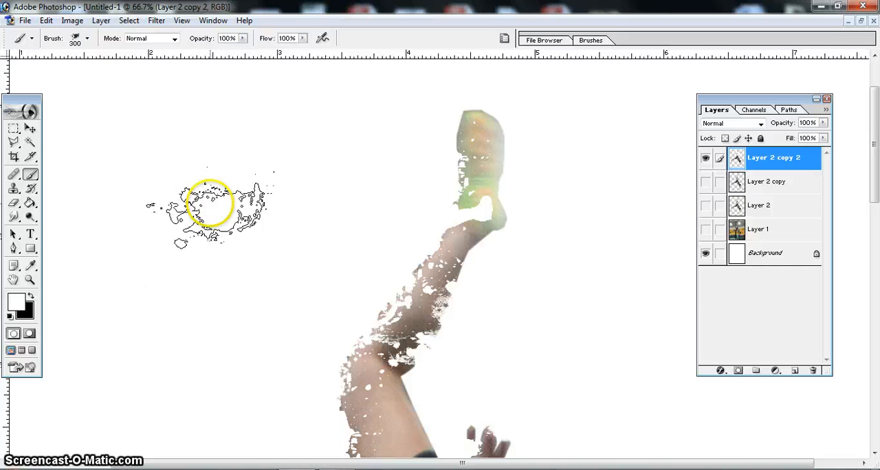
pyautogui.moveTo(435, 110); pyautogui.dragTo(436, 98)
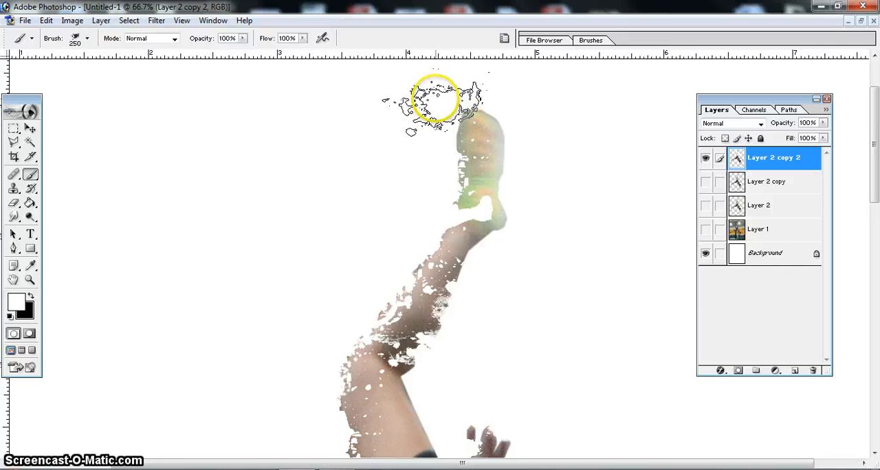
pyautogui.moveTo(414, 126)
pyautogui.mouseDown()
pyautogui.moveTo(414, 135)
pyautogui.moveTo(416, 118)
pyautogui.moveTo(416, 147)
pyautogui.moveTo(419, 140)
pyautogui.mouseUp()
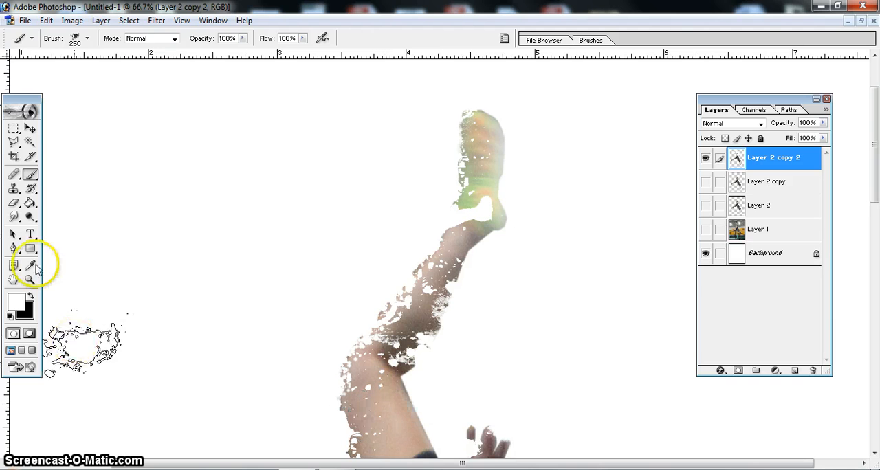
# - Paint white specks along the right edge of the raised lower leg with the 59 px spatter brush enlarged to 150 px
pyautogui.click(14, 280)
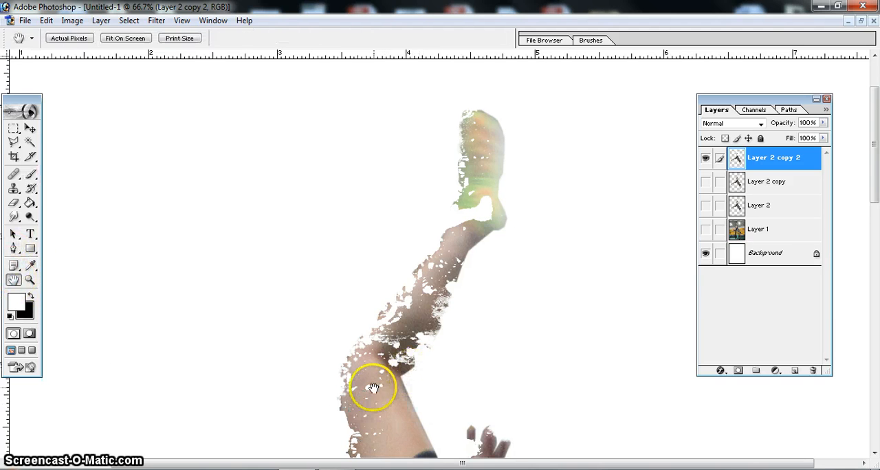
pyautogui.moveTo(374, 389); pyautogui.dragTo(373, 389)
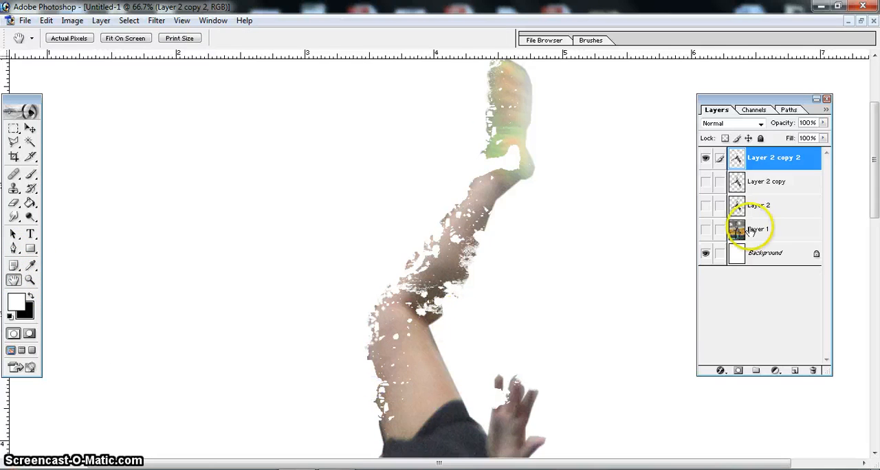
pyautogui.click(30, 174)
pyautogui.click(88, 38)
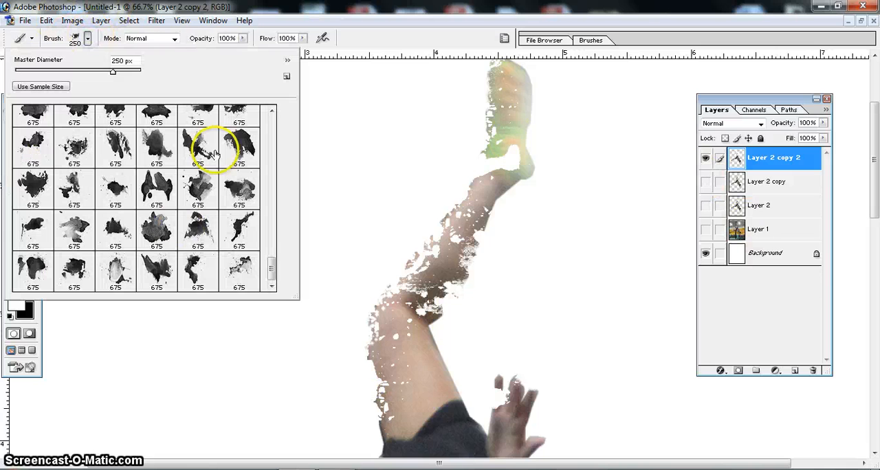
pyautogui.moveTo(272, 271)
pyautogui.mouseDown()
pyautogui.moveTo(275, 120)
pyautogui.moveTo(275, 153)
pyautogui.moveTo(272, 144)
pyautogui.mouseUp()
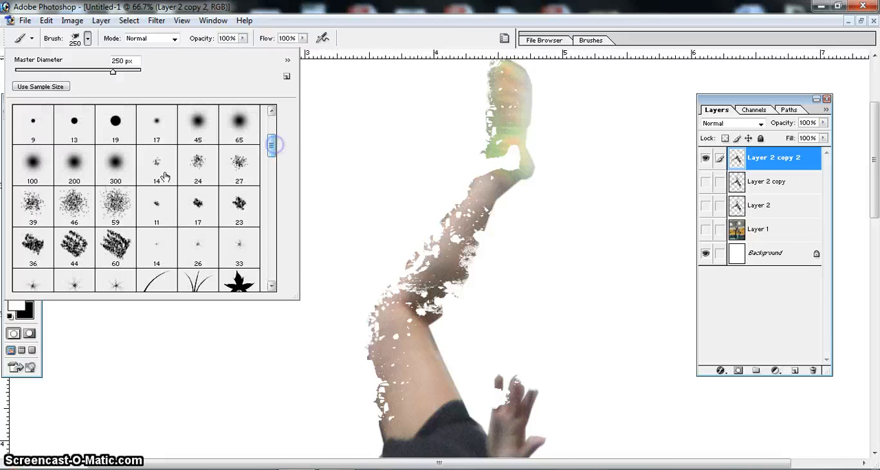
pyautogui.click(122, 206)
pyautogui.click(119, 375)
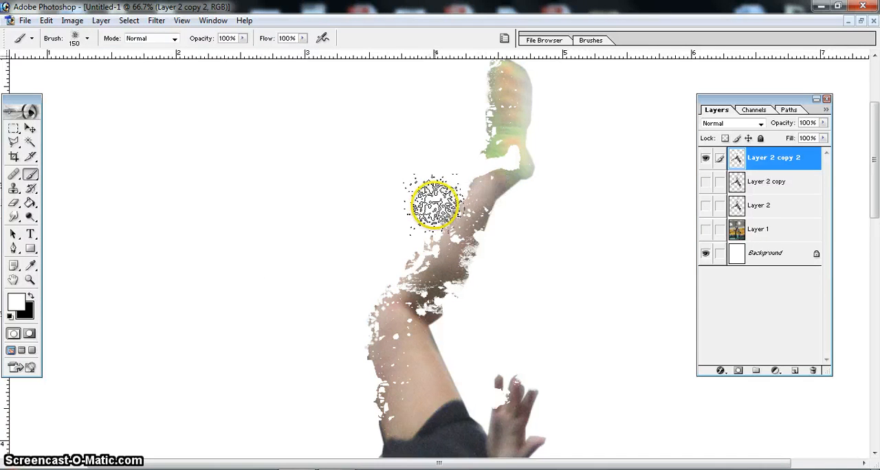
pyautogui.rightClick(507, 222)
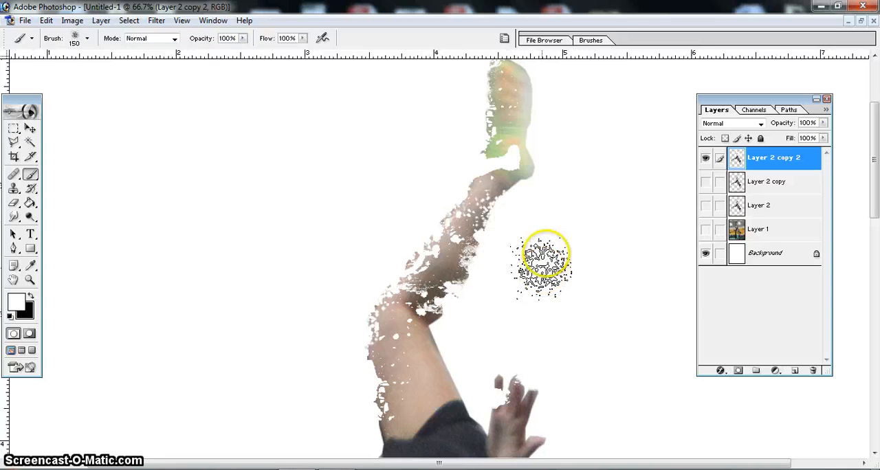
pyautogui.click(537, 211)
pyautogui.click(538, 211)
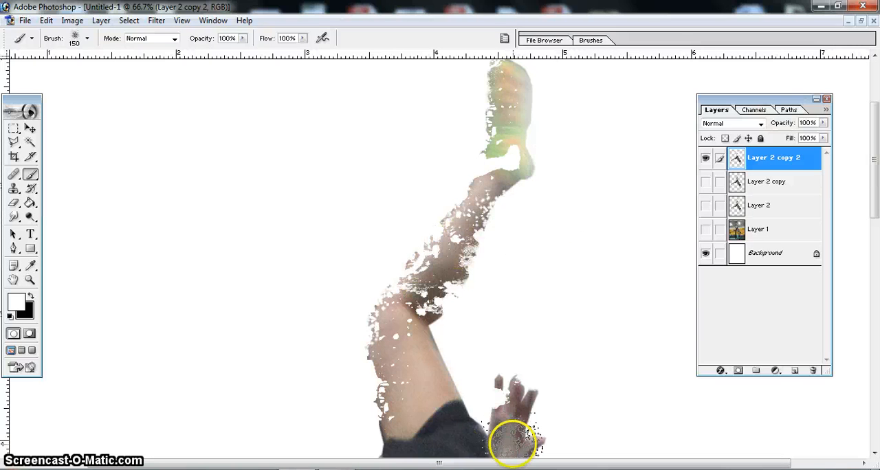
# - Hide Layer 2 copy 2, then show and select Layer 2 copy
pyautogui.click(705, 159)
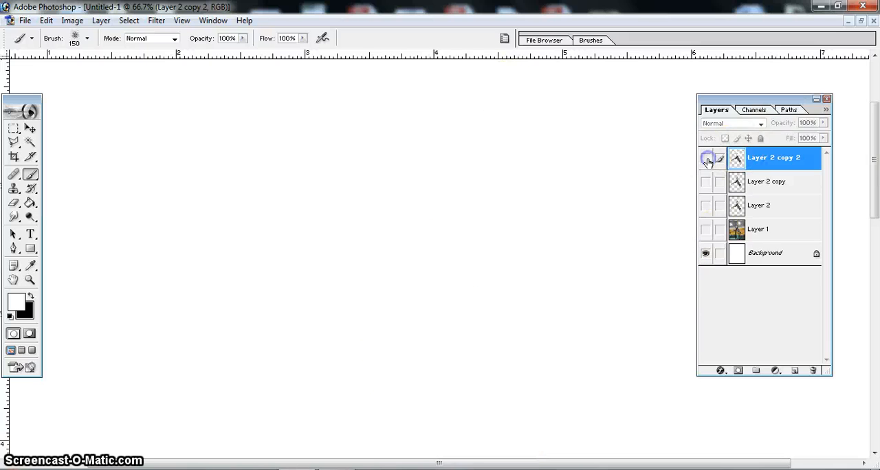
pyautogui.click(706, 182)
pyautogui.click(782, 180)
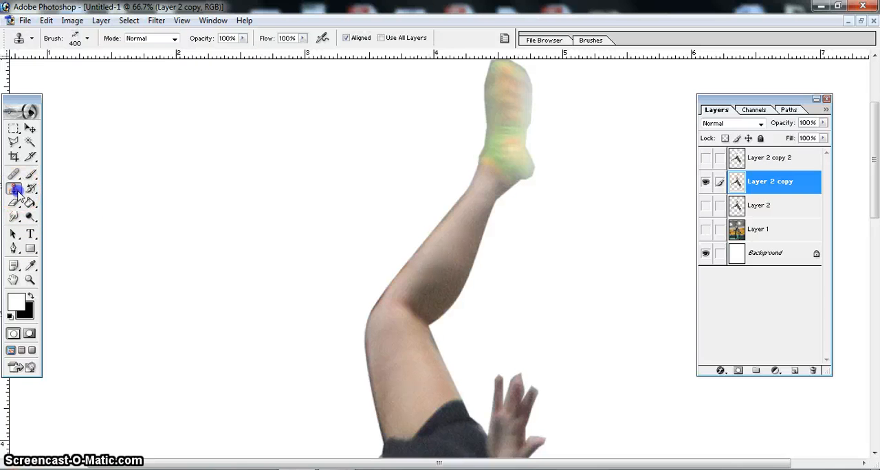
# - Give the Clone Stamp tool the last 675 px watercolor splatter brush in the picker and reduce its size to 300 px
pyautogui.click(89, 39)
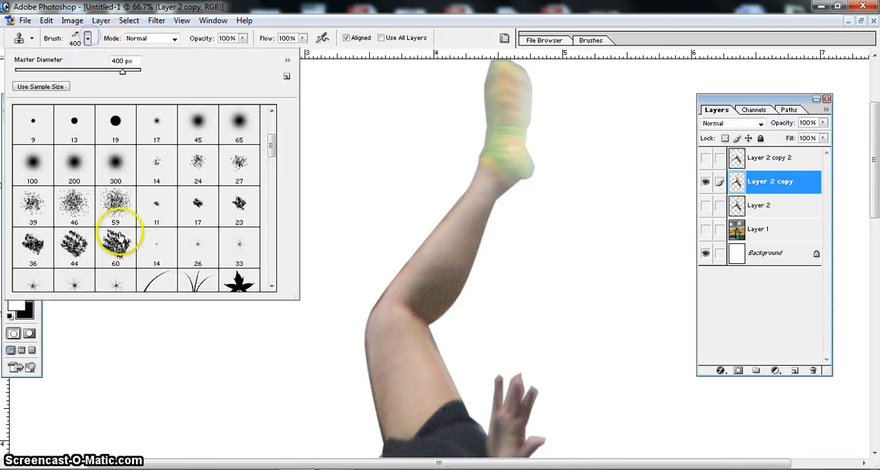
pyautogui.moveTo(272, 148); pyautogui.dragTo(282, 280)
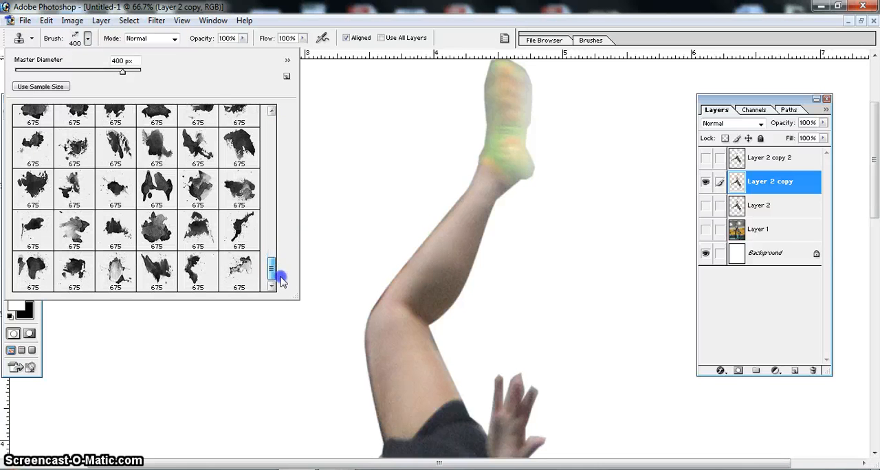
pyautogui.click(236, 267)
pyautogui.click(338, 172)
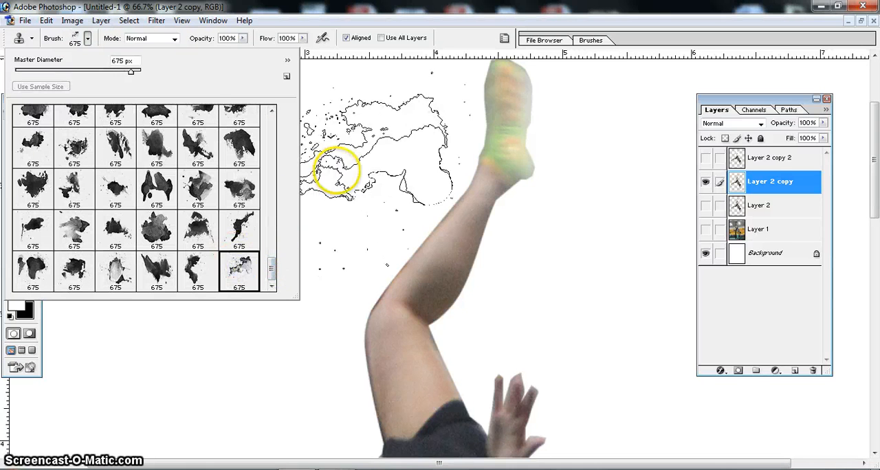
pyautogui.click(249, 211)
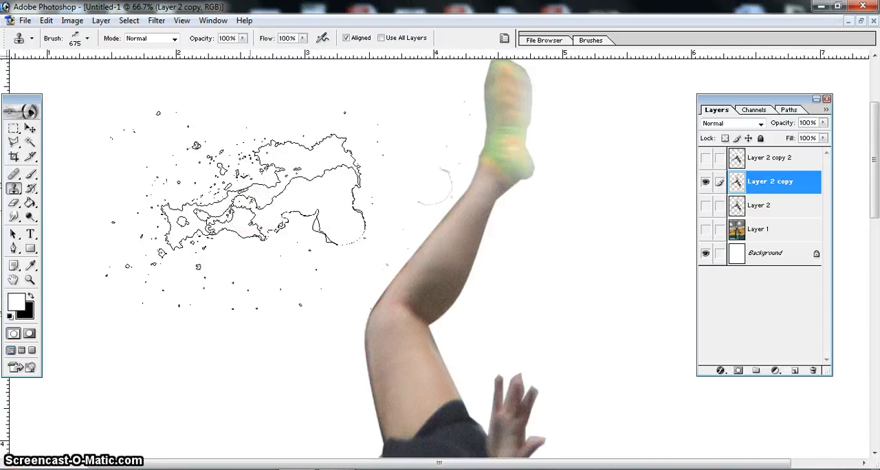
pyautogui.press('[')
pyautogui.press('[')
pyautogui.press('[')
pyautogui.press('[')
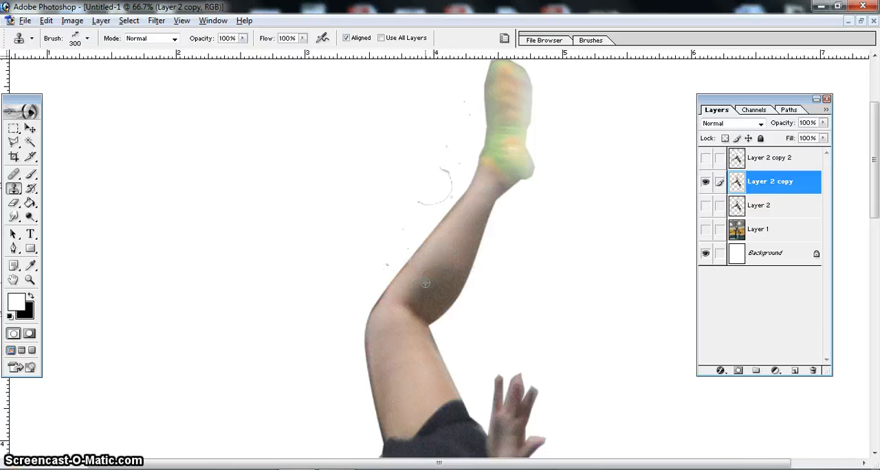
# - Sample the leg on Layer 2 copy, add a new layer above it, and clone splatter off the lower leg's left edge
pyautogui.moveTo(426, 282)
pyautogui.mouseDown()
pyautogui.moveTo(436, 272)
pyautogui.moveTo(418, 281)
pyautogui.moveTo(391, 260)
pyautogui.moveTo(427, 279)
pyautogui.moveTo(399, 257)
pyautogui.moveTo(378, 266)
pyautogui.moveTo(840, 205)
pyautogui.mouseUp()
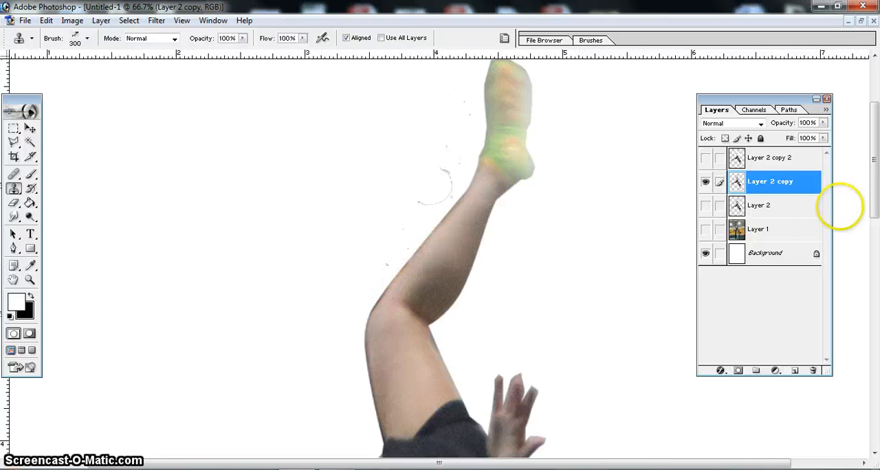
pyautogui.click(794, 371)
pyautogui.moveTo(419, 230)
pyautogui.mouseDown()
pyautogui.moveTo(379, 249)
pyautogui.moveTo(389, 256)
pyautogui.moveTo(408, 246)
pyautogui.moveTo(419, 283)
pyautogui.mouseUp()
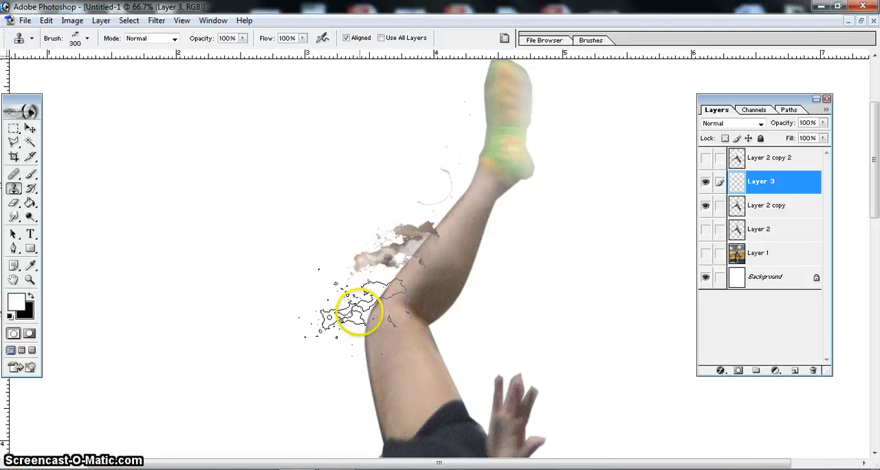
# - Resample the skin from Layer 2 copy and clone a splatter patch onto Layer 3 to the right of the upper thigh
pyautogui.click(786, 205)
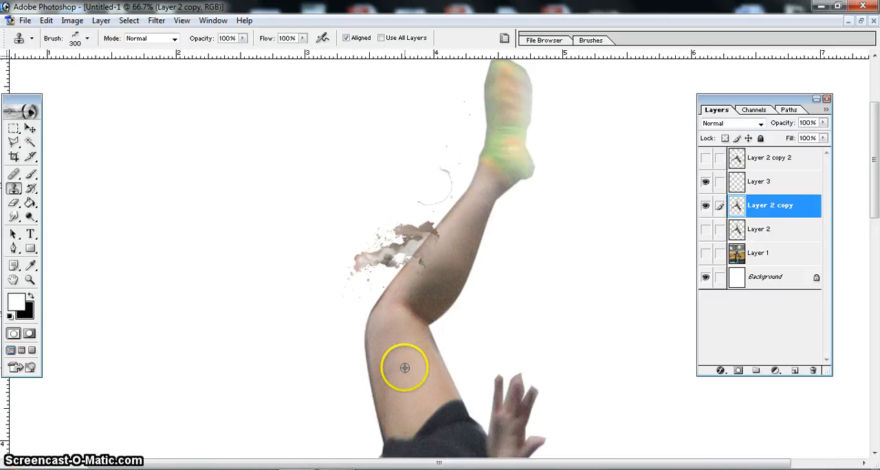
pyautogui.click(762, 189)
pyautogui.moveTo(440, 348); pyautogui.dragTo(468, 351)
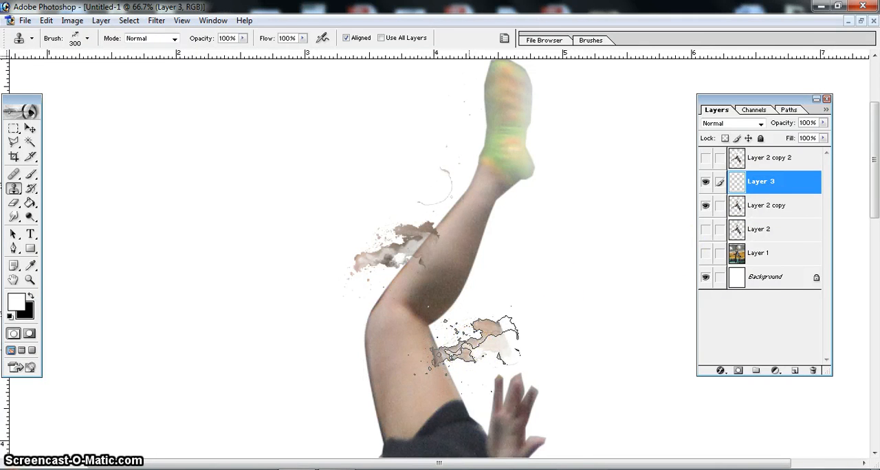
# - Choose a different 675 px splatter brush, reduce it to 250 px, and clone skin from Layer 2 copy onto Layer 3 left of the knee
pyautogui.click(763, 206)
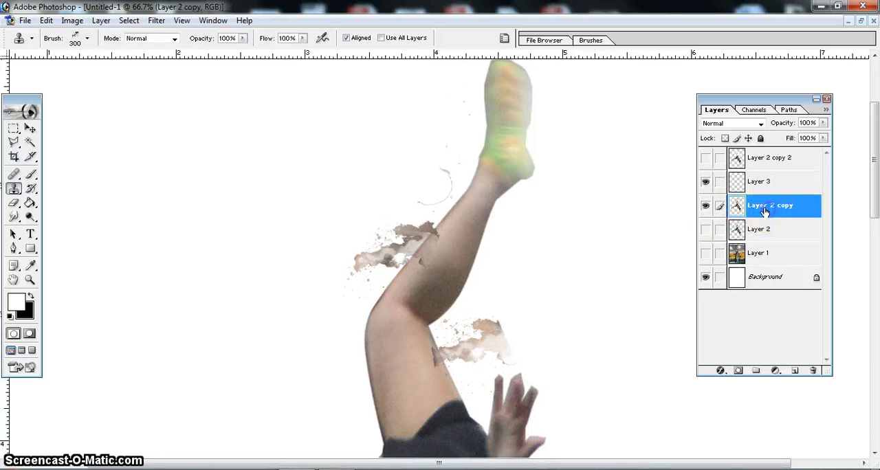
pyautogui.click(87, 39)
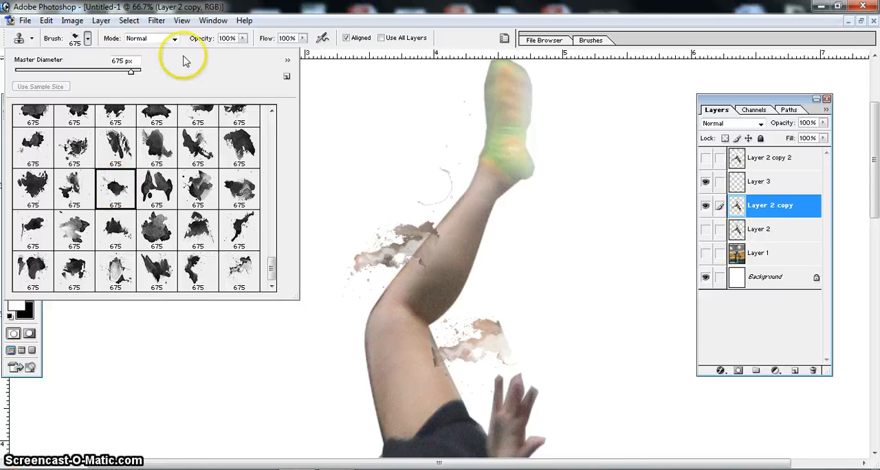
pyautogui.click(361, 94)
pyautogui.press('[')
pyautogui.press('[')
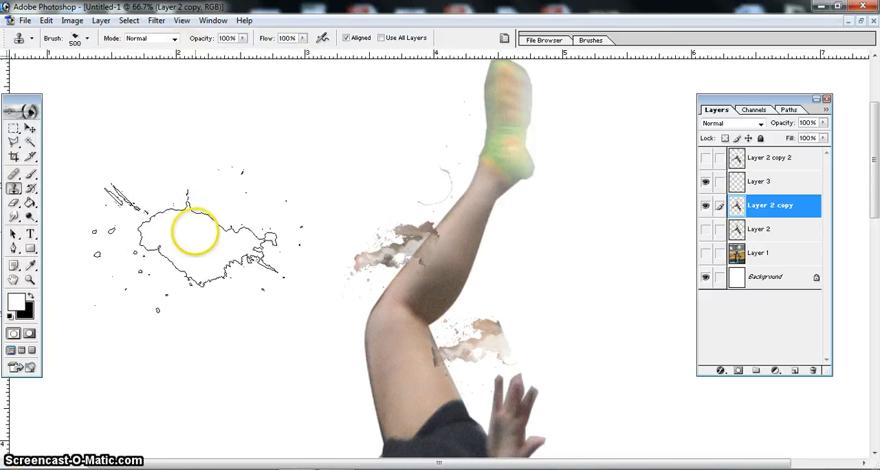
pyautogui.press('[')
pyautogui.press('[')
pyautogui.press('[')
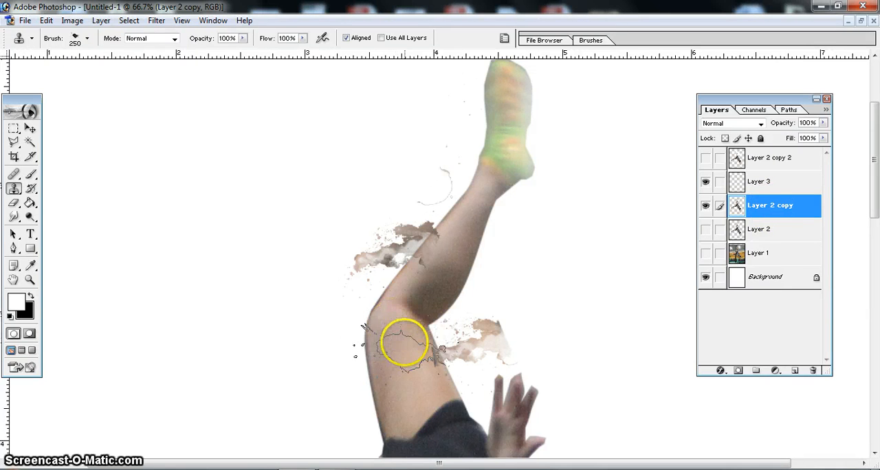
pyautogui.click(763, 188)
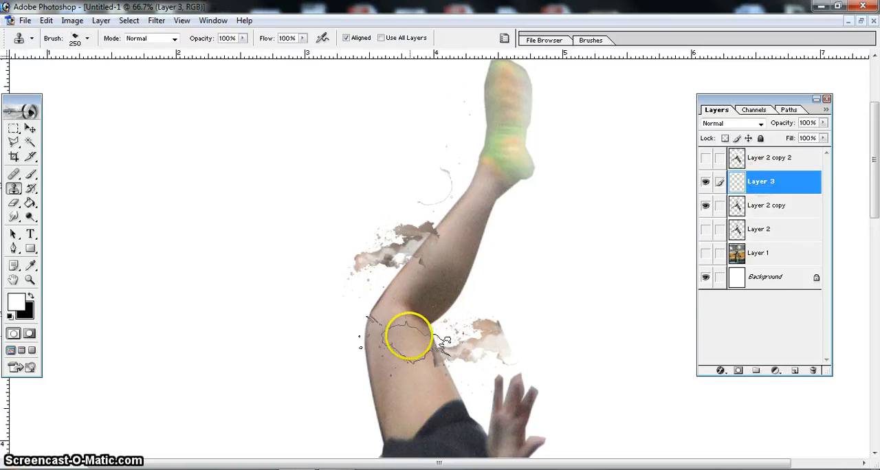
pyautogui.click(347, 302)
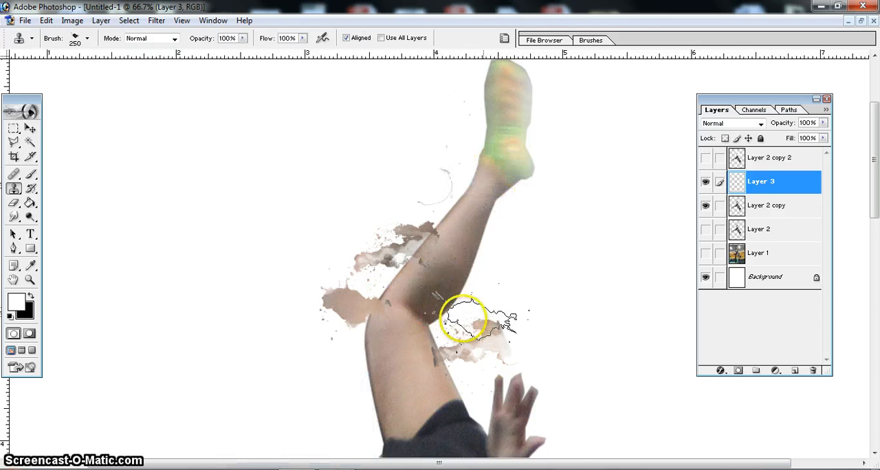
# - Add another new layer directly above Layer 2 copy and clone a dark skin splatter off the calf's right edge
pyautogui.click(768, 205)
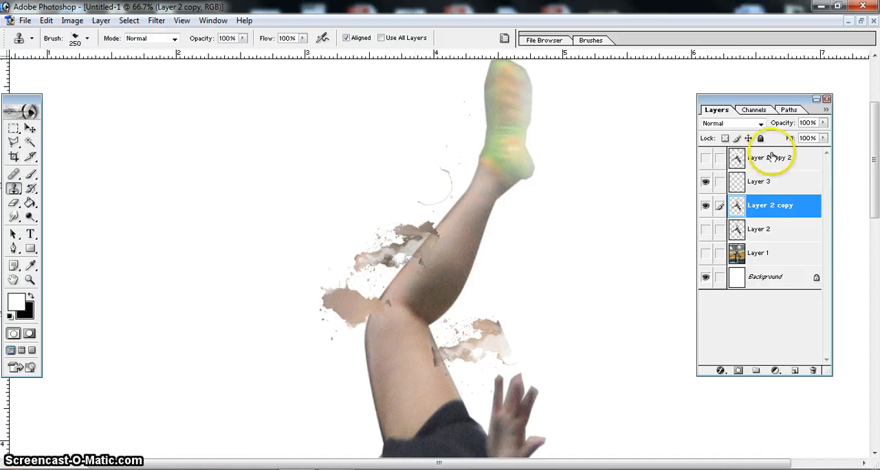
pyautogui.click(795, 371)
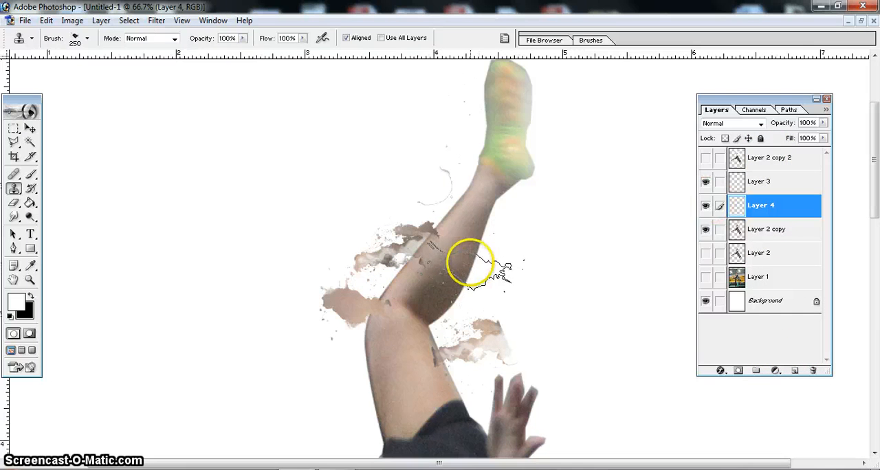
pyautogui.moveTo(472, 256); pyautogui.dragTo(469, 268)
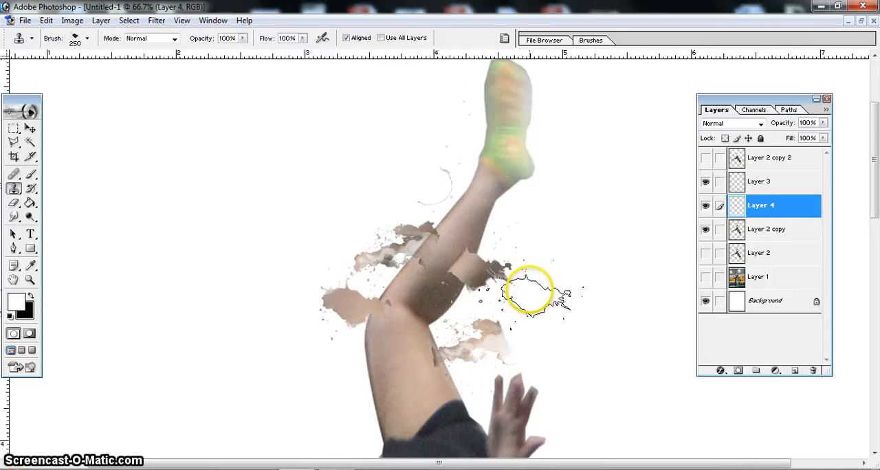
# - Hide Layer 2 copy and Layer 3, and show Layer 2 copy 2 together with the calf splatter on Layer 4
pyautogui.click(706, 229)
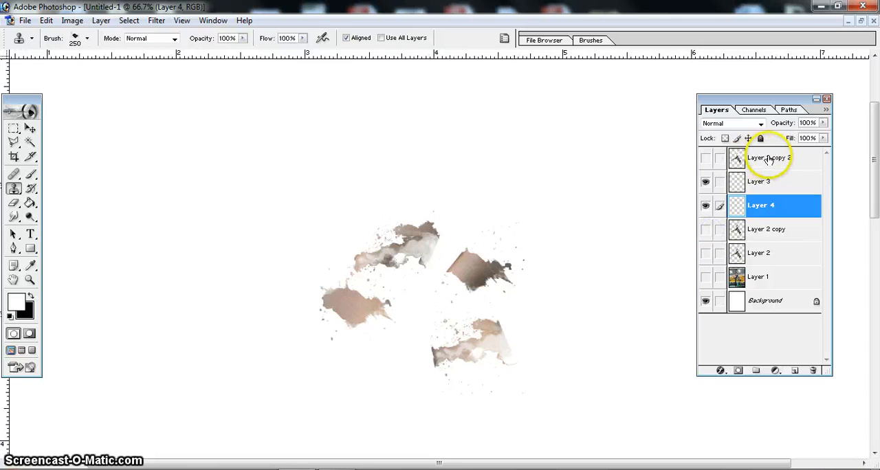
pyautogui.click(706, 159)
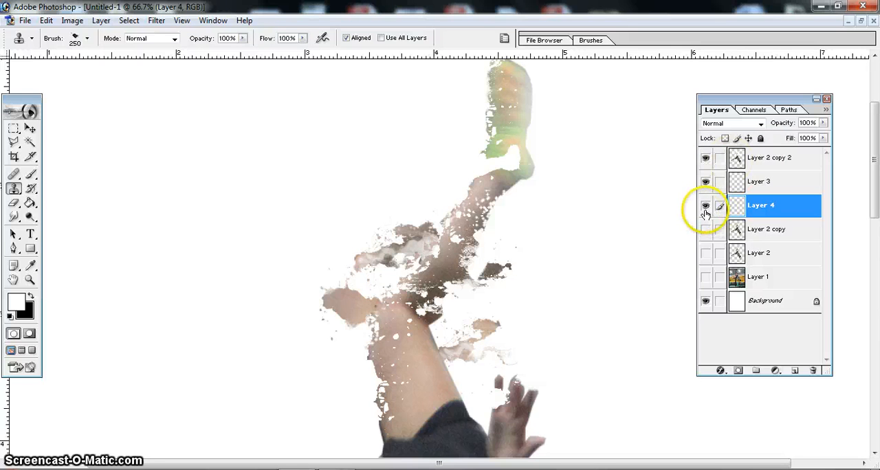
pyautogui.click(706, 183)
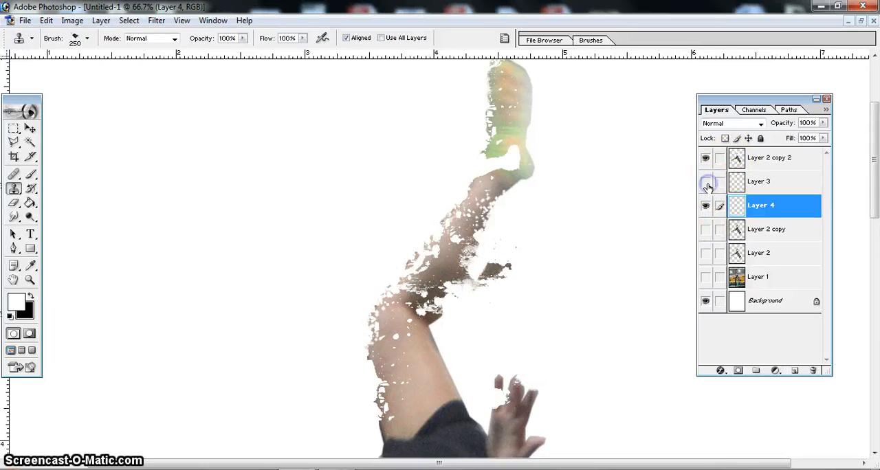
pyautogui.click(706, 160)
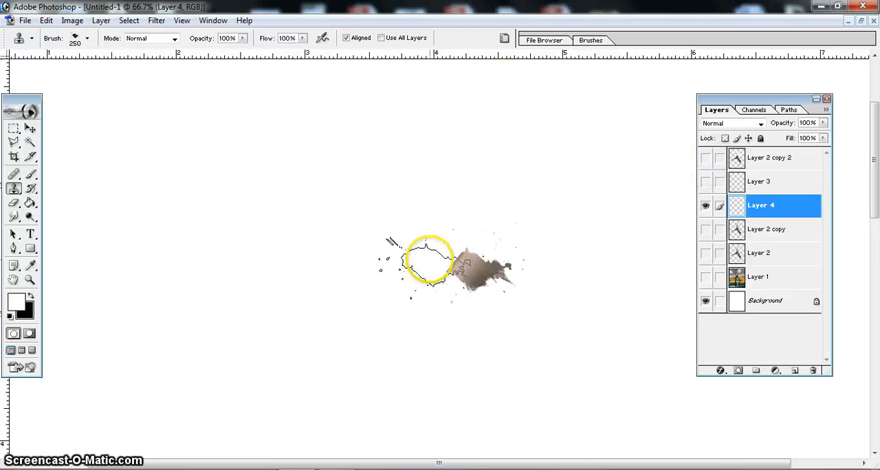
pyautogui.click(705, 158)
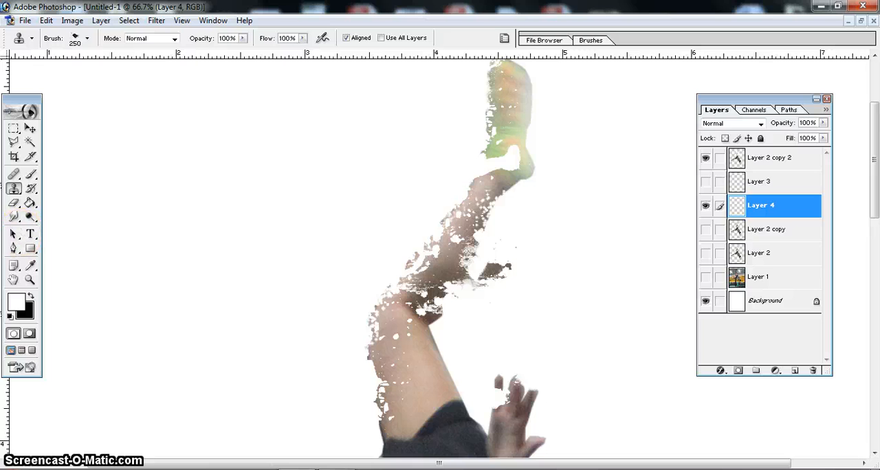
# - Erase parts of the Layer 4 splatter where it meets the leg with the 175 px spatter eraser, hiding Layer 2 copy 2 while checking
pyautogui.click(13, 204)
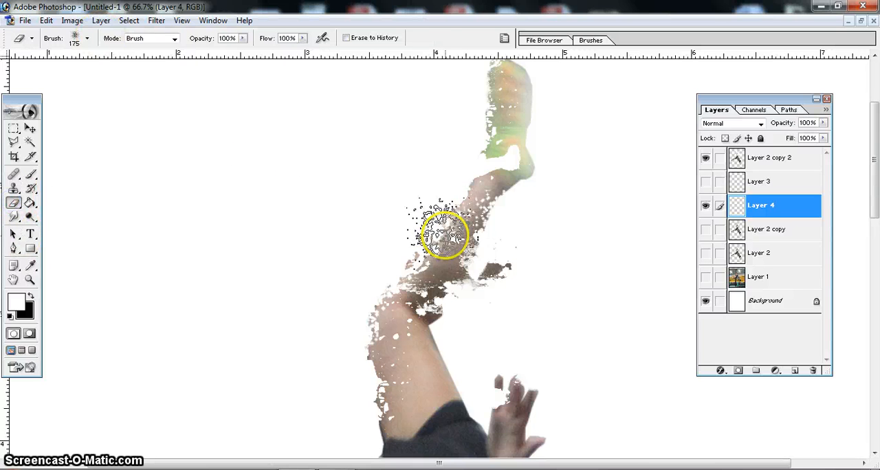
pyautogui.moveTo(431, 262)
pyautogui.mouseDown()
pyautogui.moveTo(422, 277)
pyautogui.moveTo(447, 257)
pyautogui.moveTo(433, 269)
pyautogui.mouseUp()
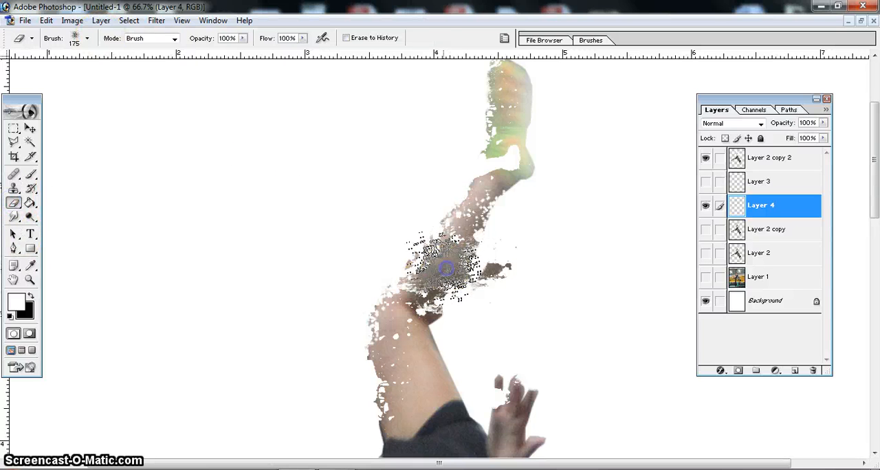
pyautogui.click(406, 291)
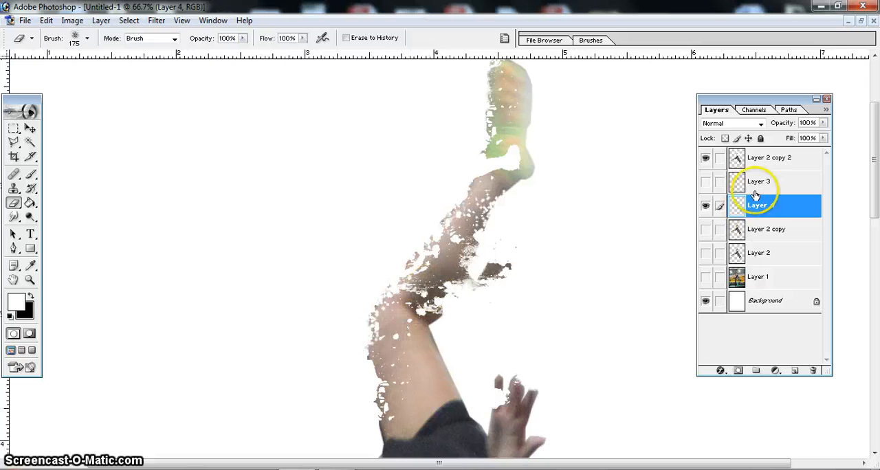
pyautogui.click(706, 158)
pyautogui.click(442, 244)
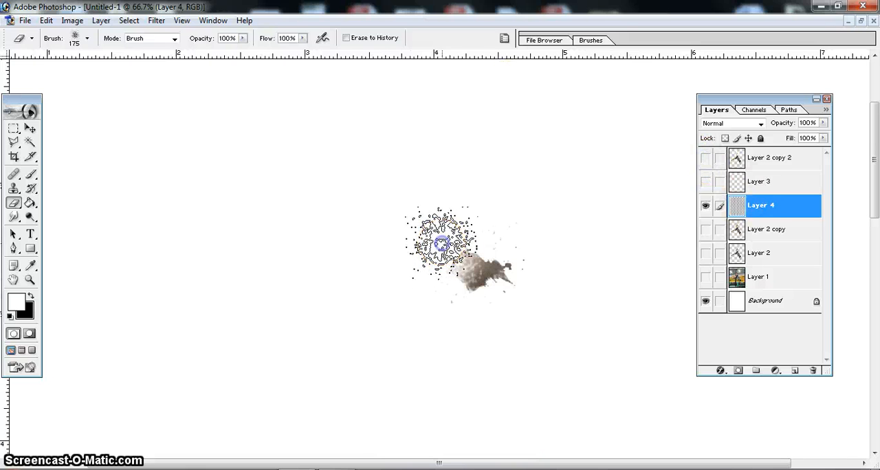
pyautogui.click(706, 158)
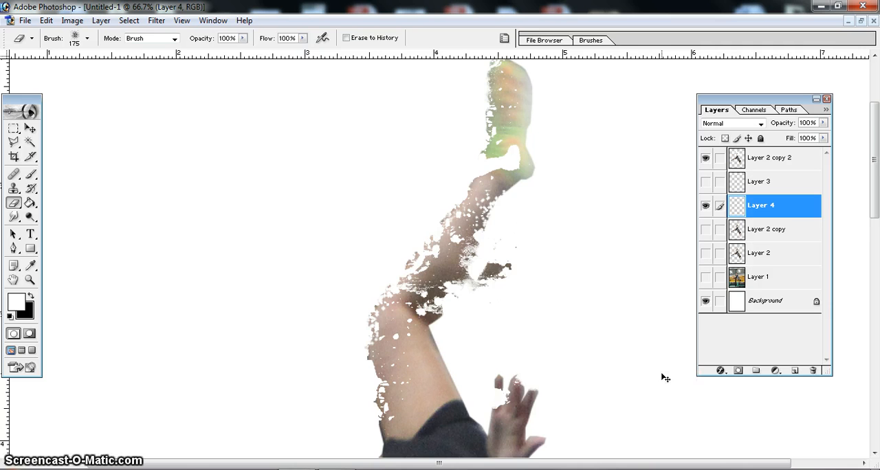
# - Show Layer 3 again so its cloned splatters combine with Layer 4 and Layer 2 copy 2 on the whole figure
pyautogui.hotkey('ctrl', '-')
pyautogui.hotkey('ctrl', '-')
pyautogui.hotkey('ctrl', '-')
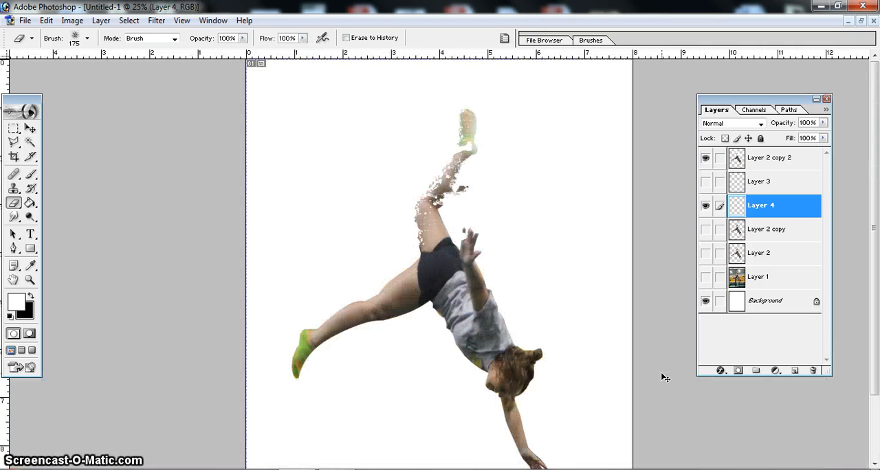
pyautogui.click(706, 182)
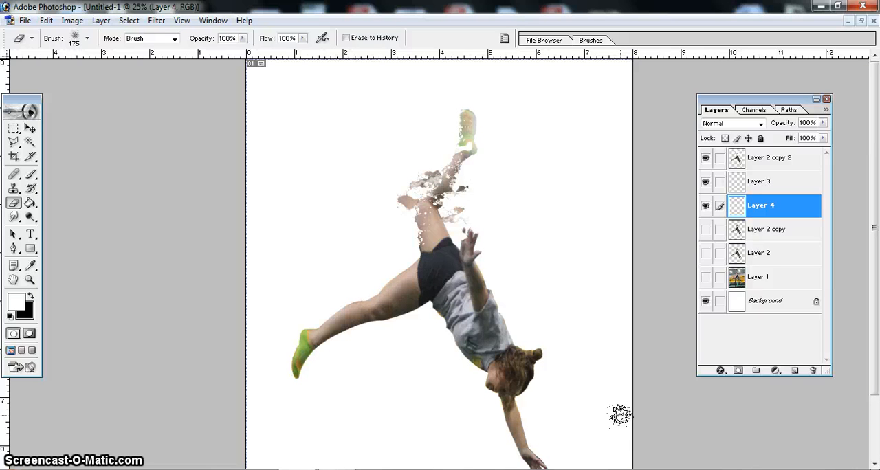
pyautogui.click(463, 132)
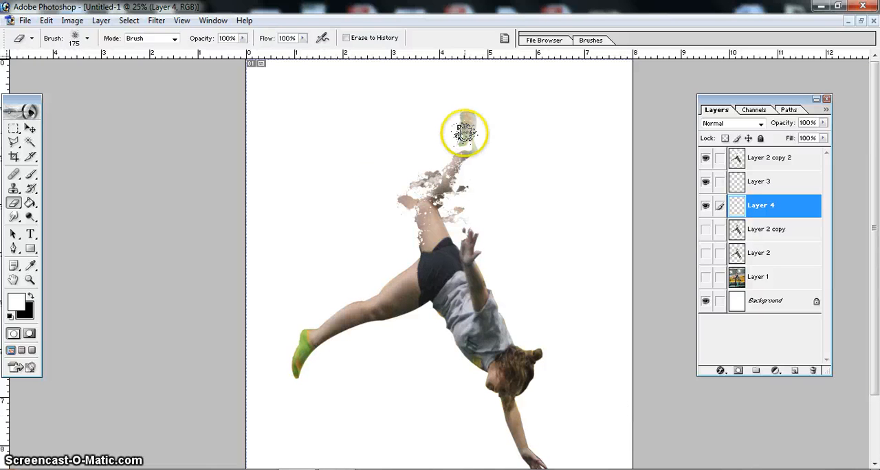
pyautogui.click(495, 140)
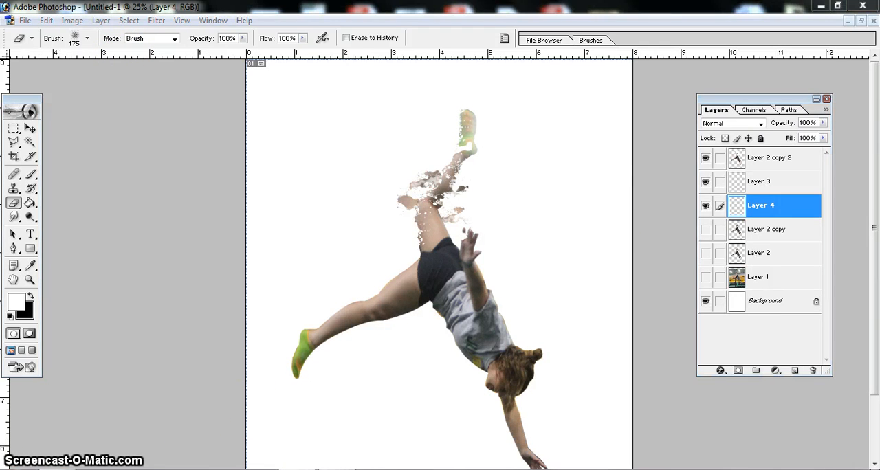
pyautogui.click(841, 8)
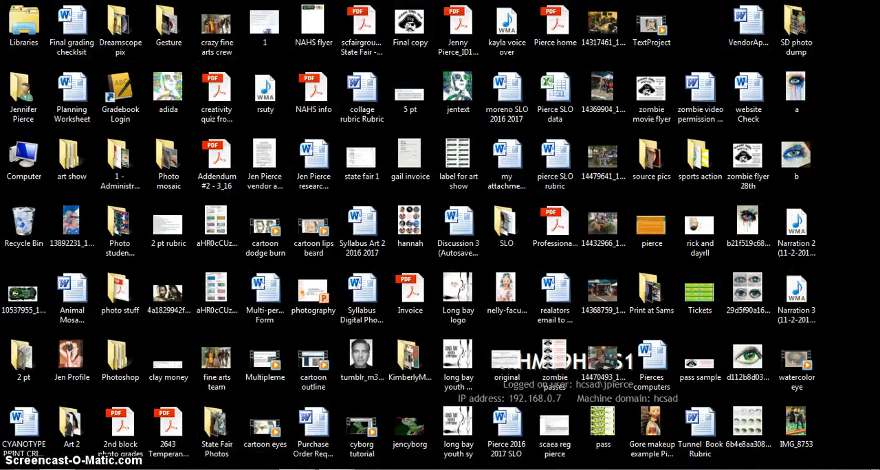